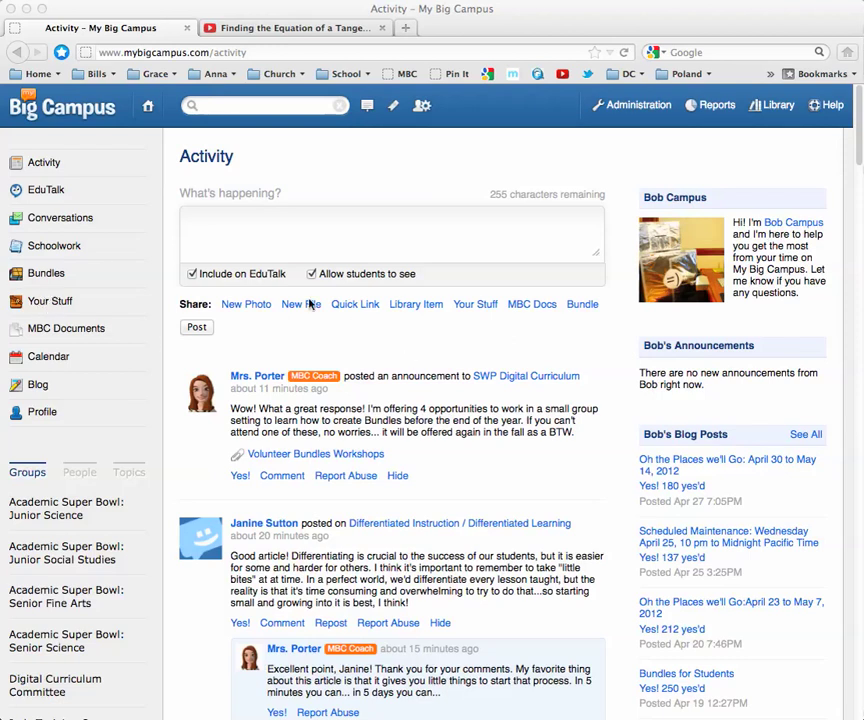
Step: In Your Stuff, choose Add > File to show the file upload area
left_click(48, 309)
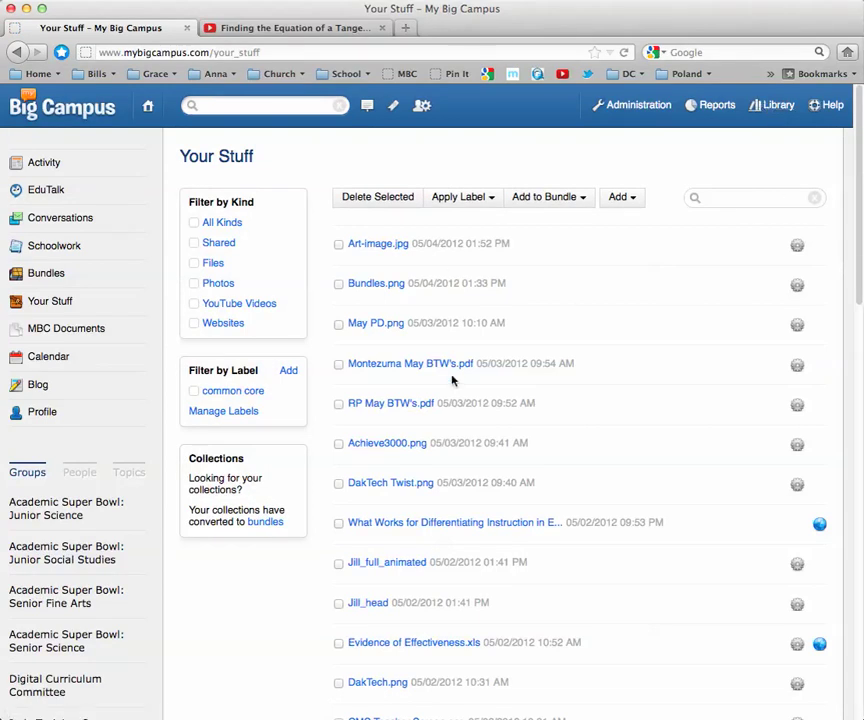
left_click(630, 199)
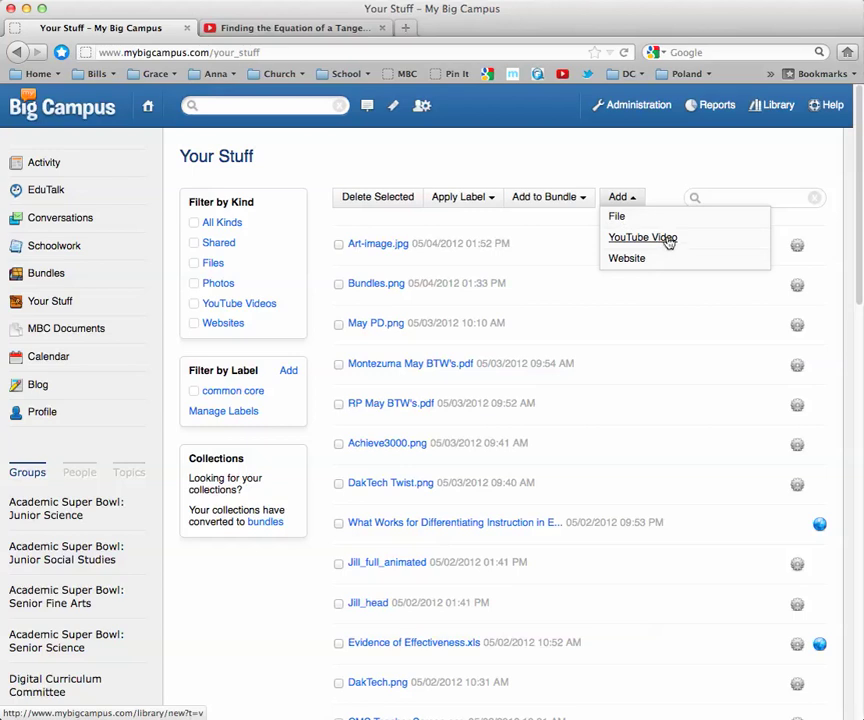
left_click(617, 218)
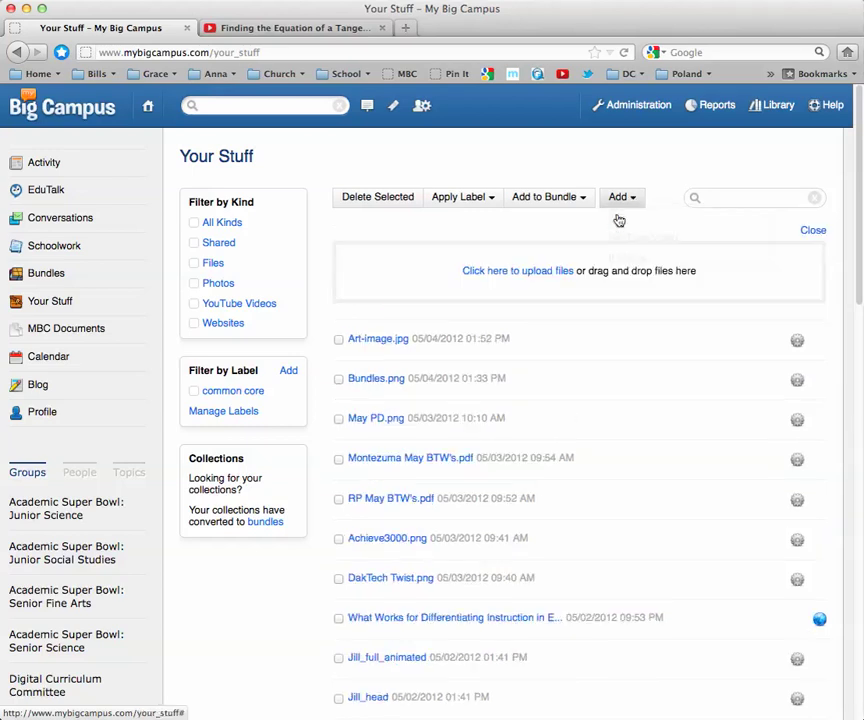
Step: Upload the BrainPOP image b_pop_title.gif from the images folder to Your Stuff
left_click(528, 272)
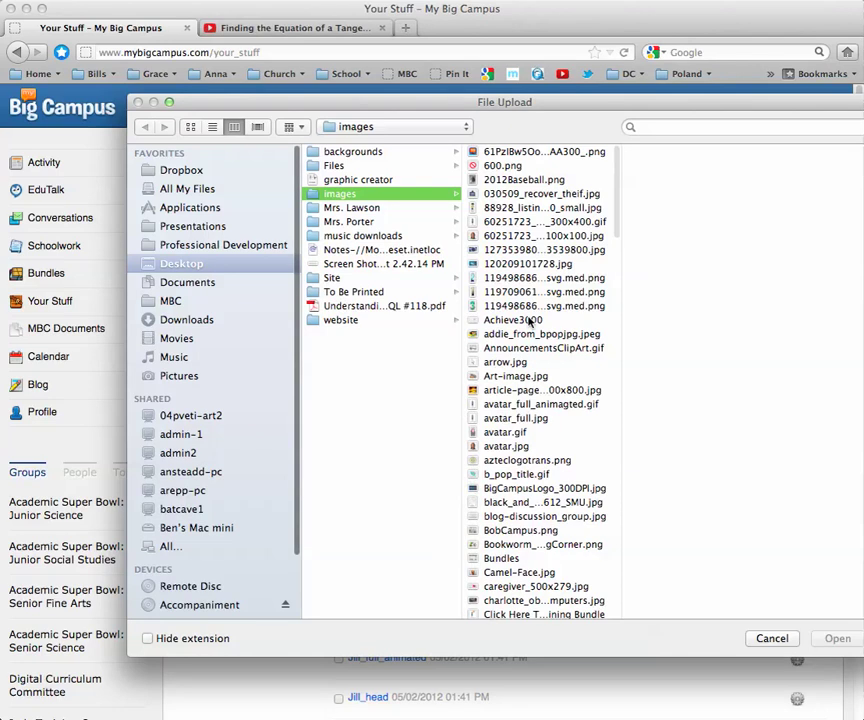
left_click(510, 363)
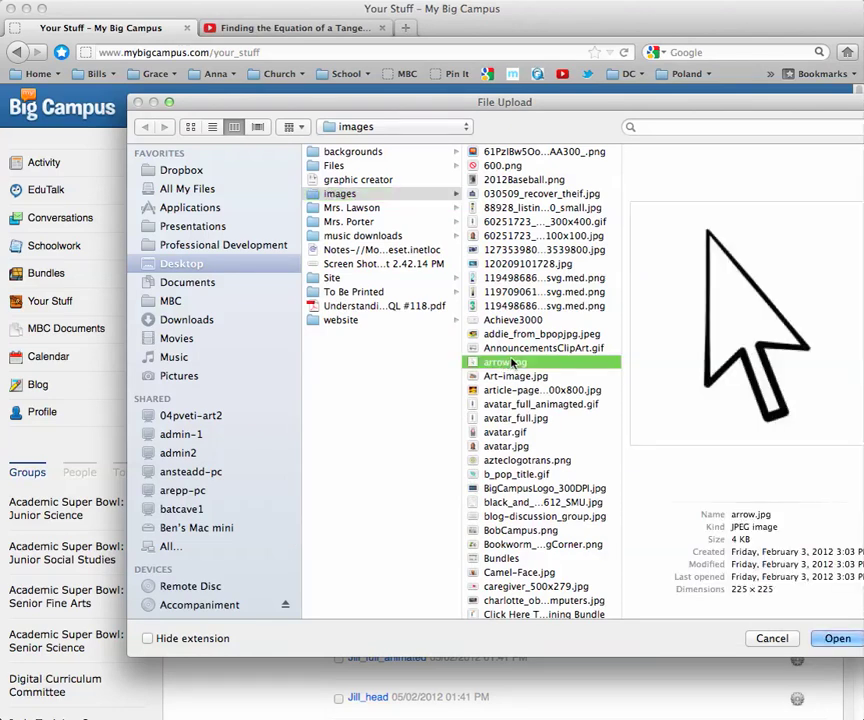
left_click(512, 376)
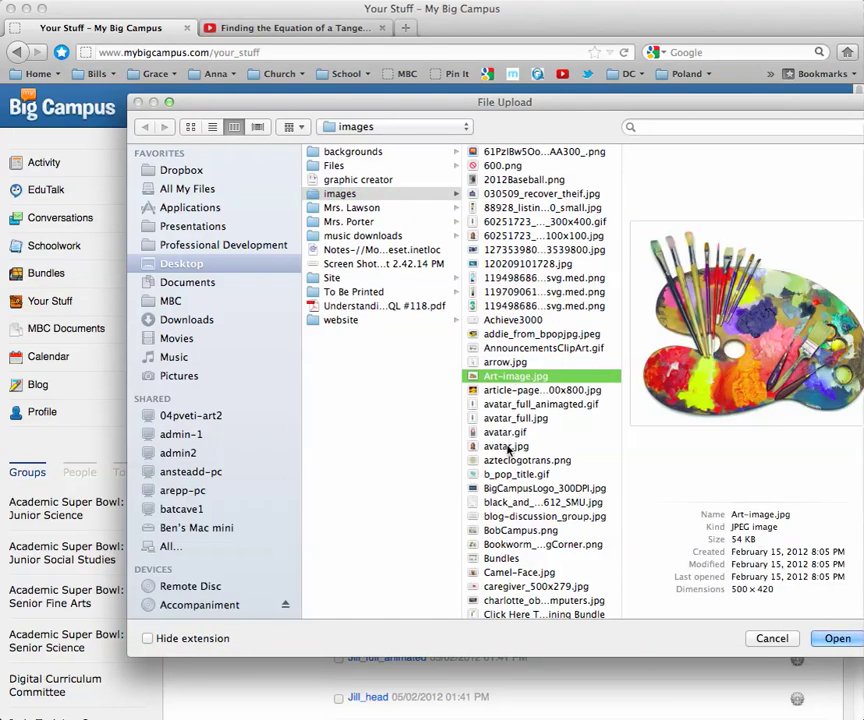
left_click(508, 447)
left_click(509, 476)
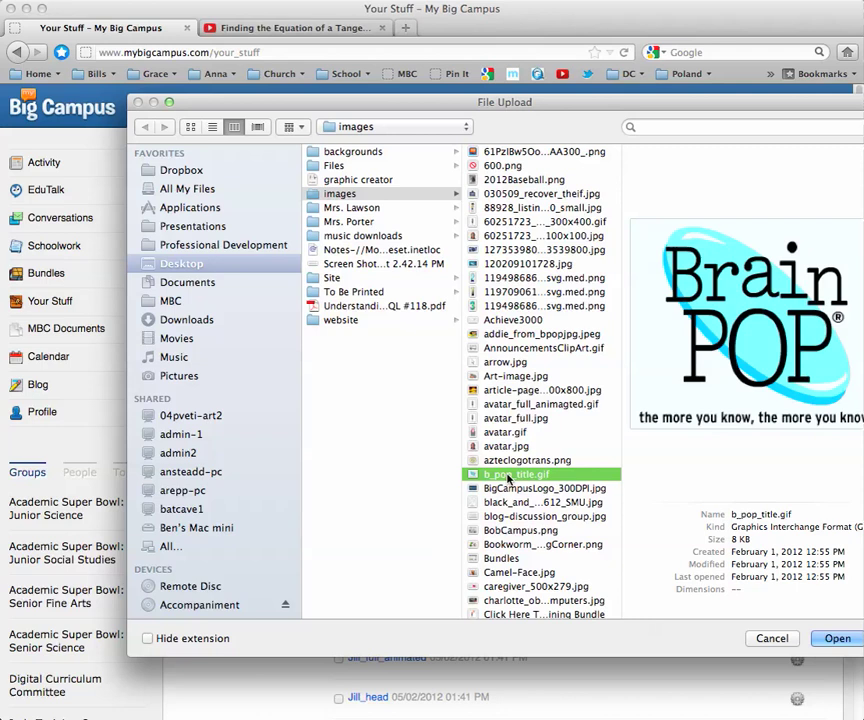
left_click(836, 638)
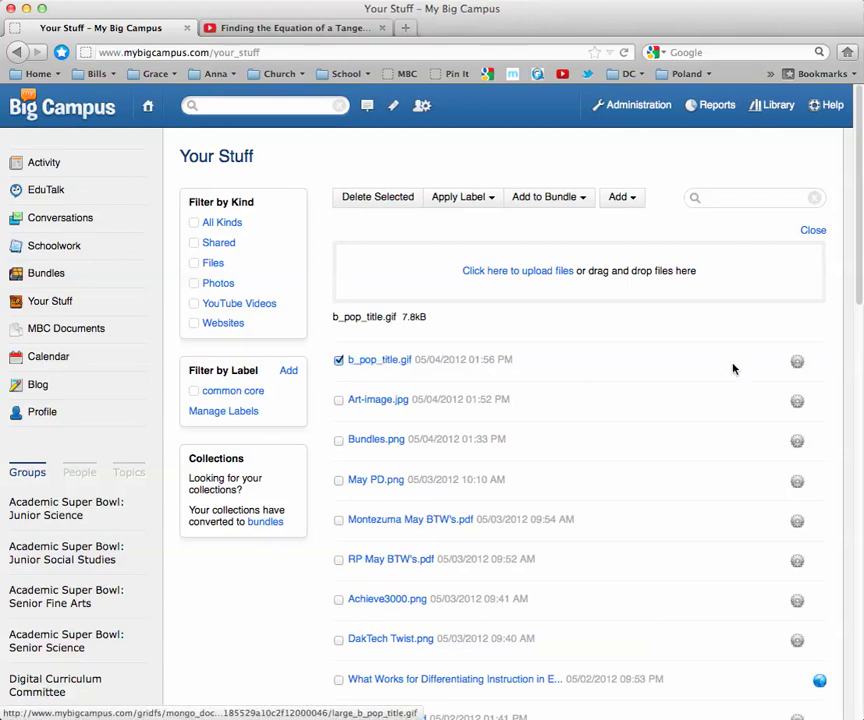
Step: Check the uploaded image's sharing options, then start adding a new YouTube Video item
left_click(797, 361)
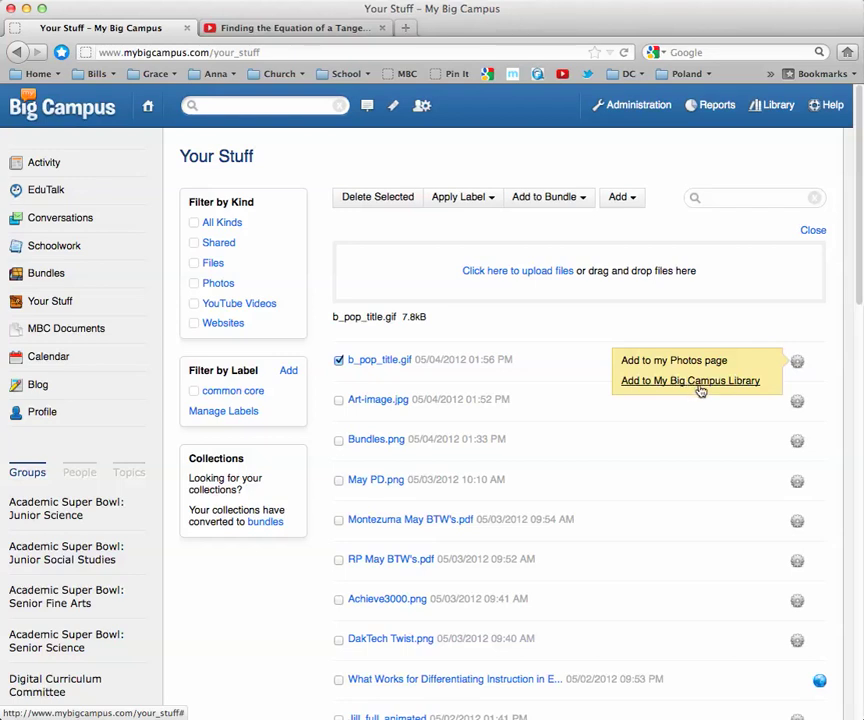
left_click(619, 197)
left_click(629, 244)
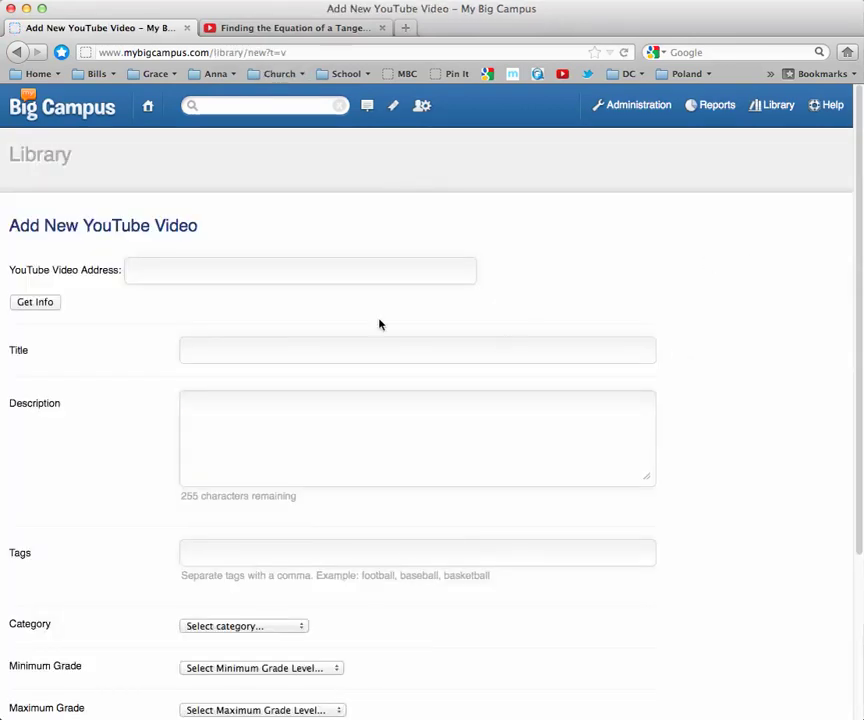
Step: Copy the short share link of YouTube's 'Finding the Equation of a Tangent Line' video
left_click(297, 29)
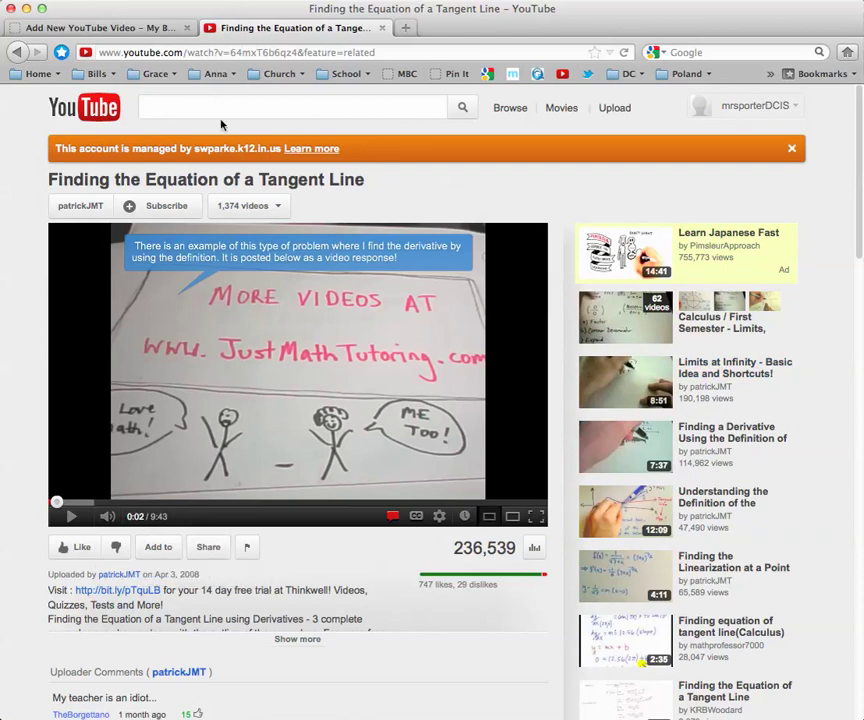
left_click(217, 52)
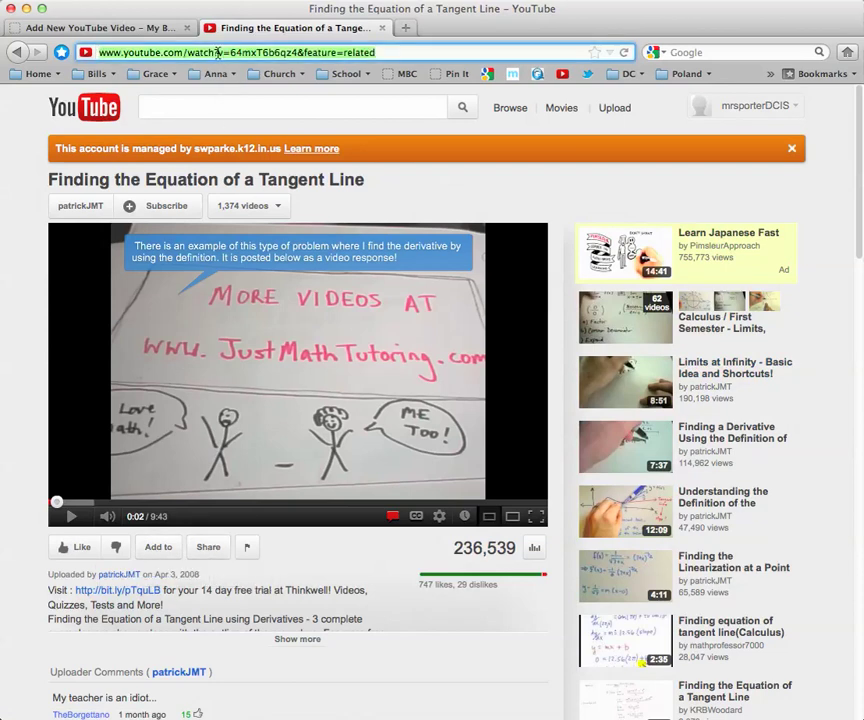
left_click(208, 547)
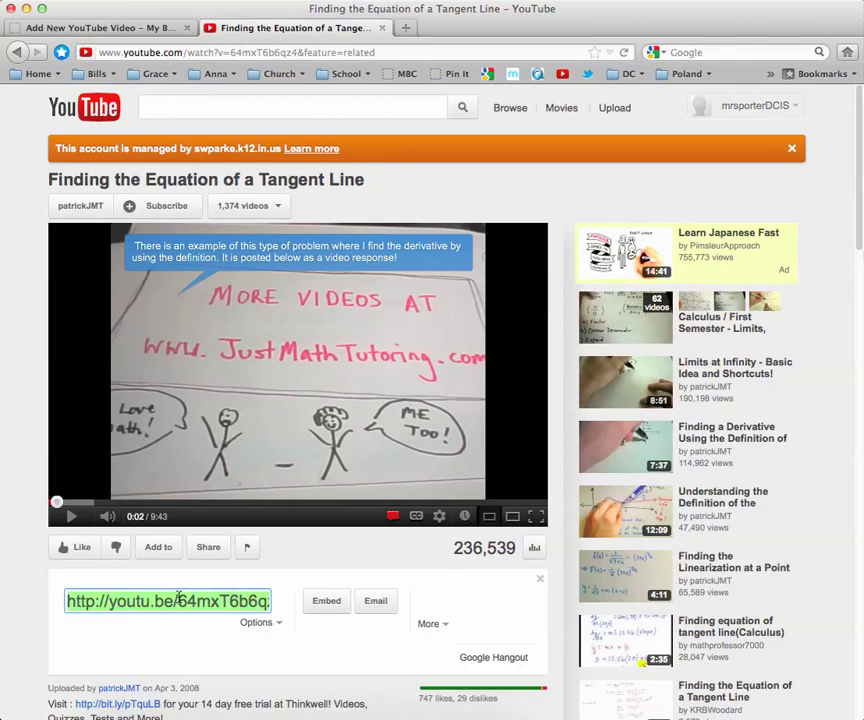
right_click(179, 598)
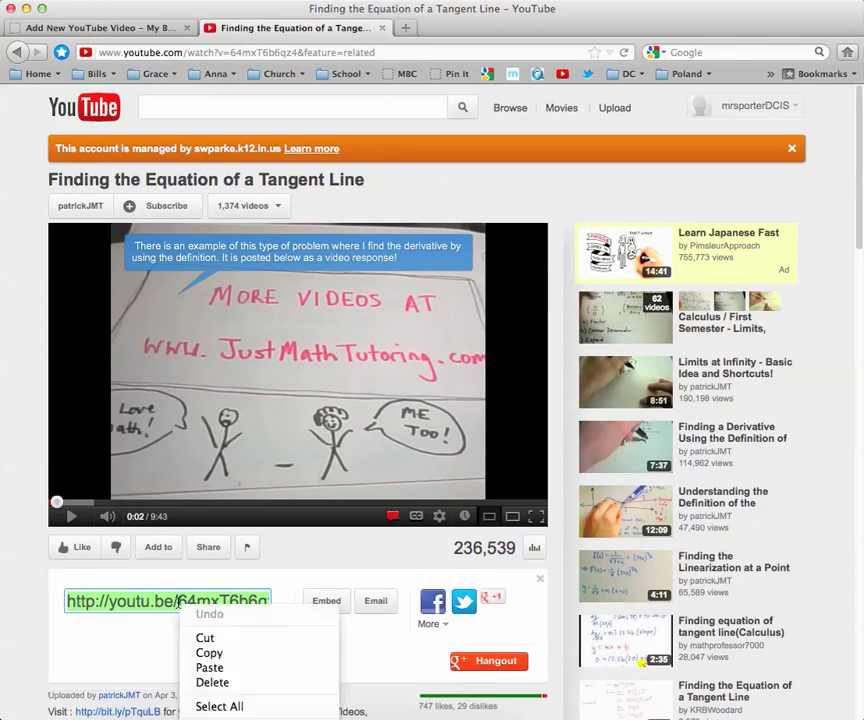
left_click(200, 653)
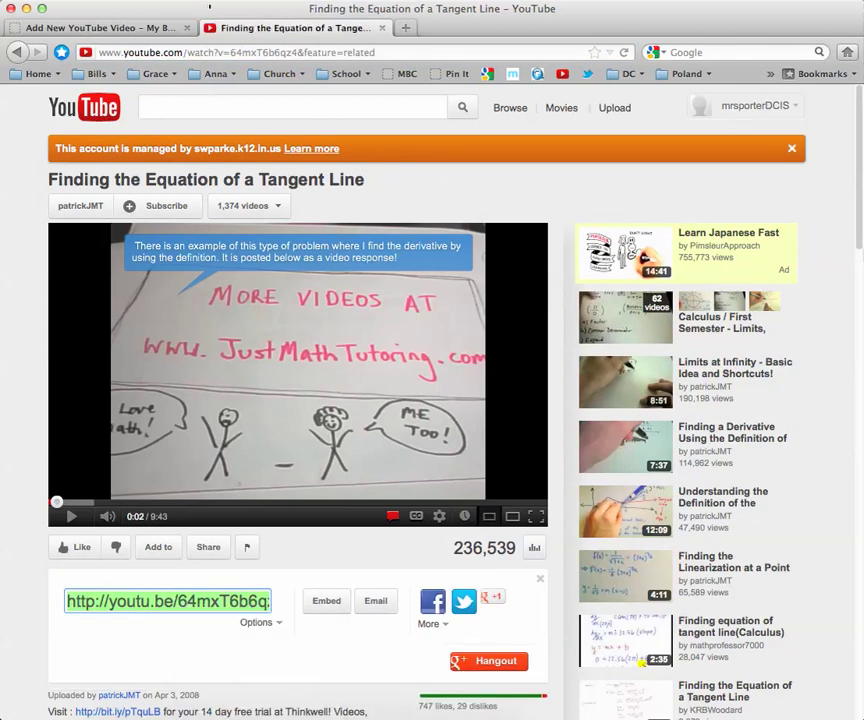
left_click(150, 28)
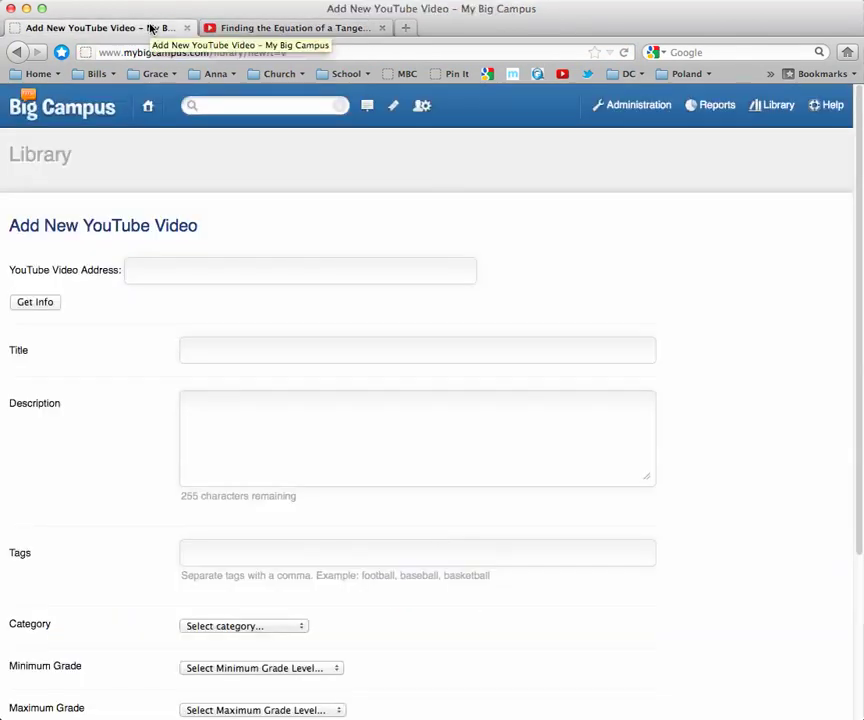
Step: Paste the tangent-line video link as the YouTube Video Address and fetch its info
left_click(145, 272)
right_click(145, 272)
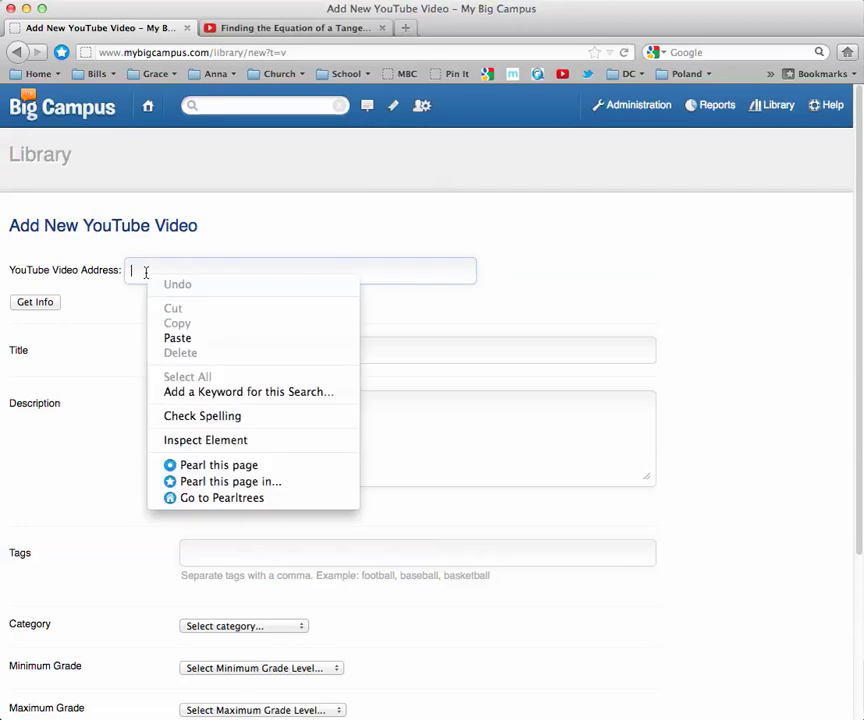
left_click(170, 341)
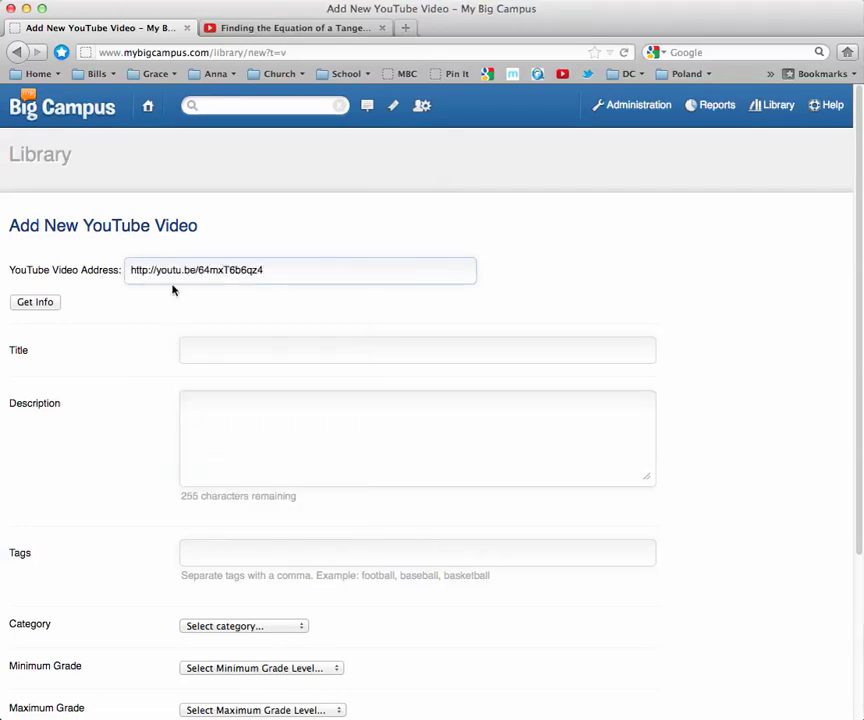
left_click(34, 302)
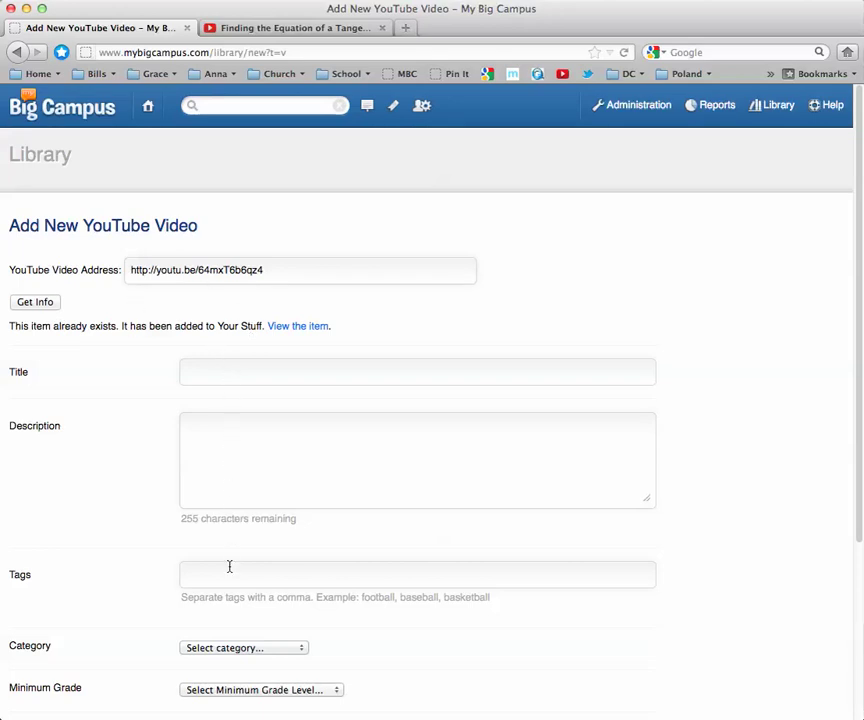
Step: Review the fetched title, description and category, then return to the Activity page
scroll(229, 568, "down", 3)
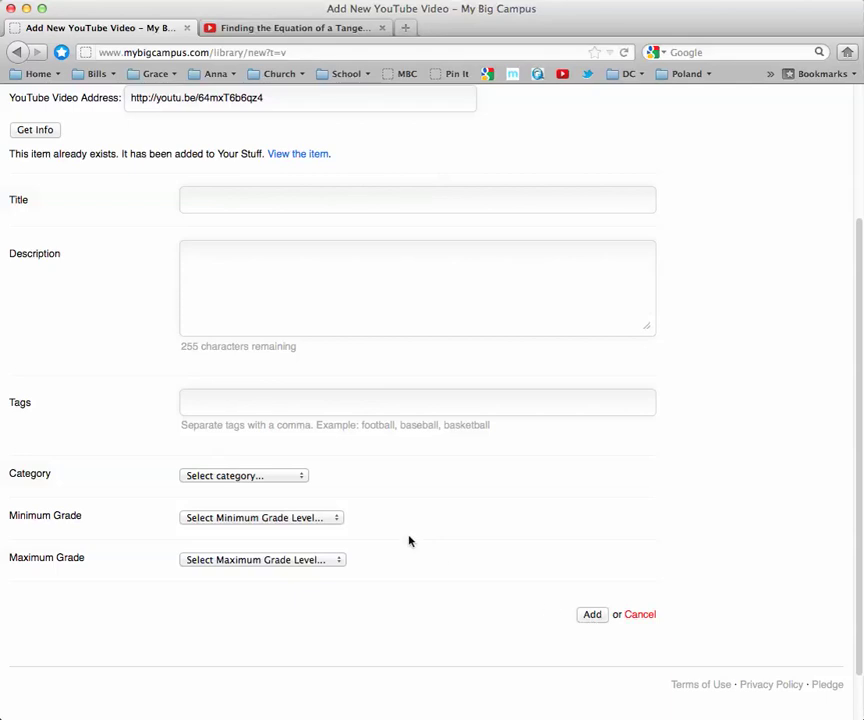
scroll(408, 540, "up", 3)
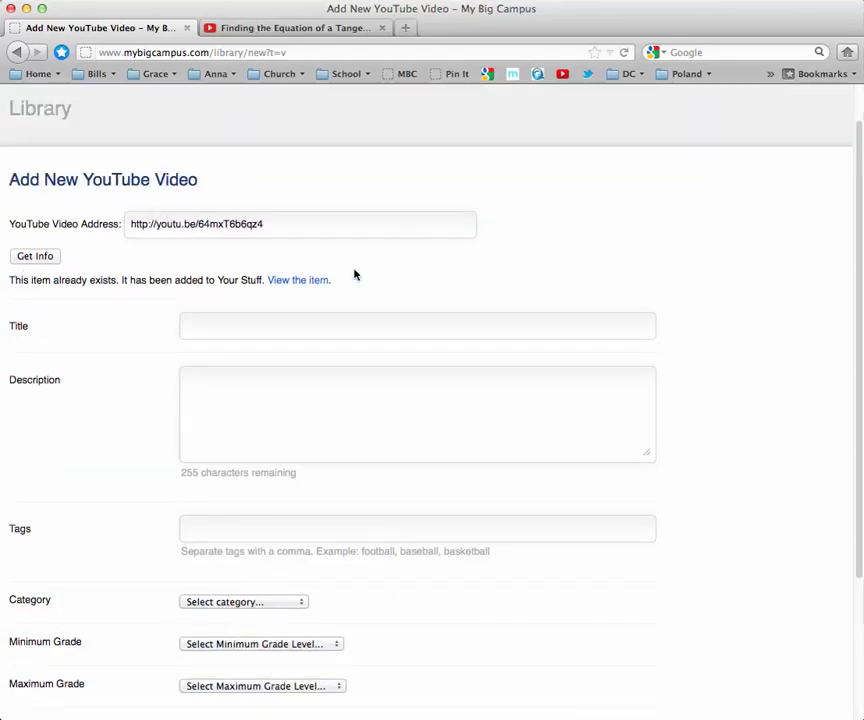
left_click(276, 322)
left_click(284, 428)
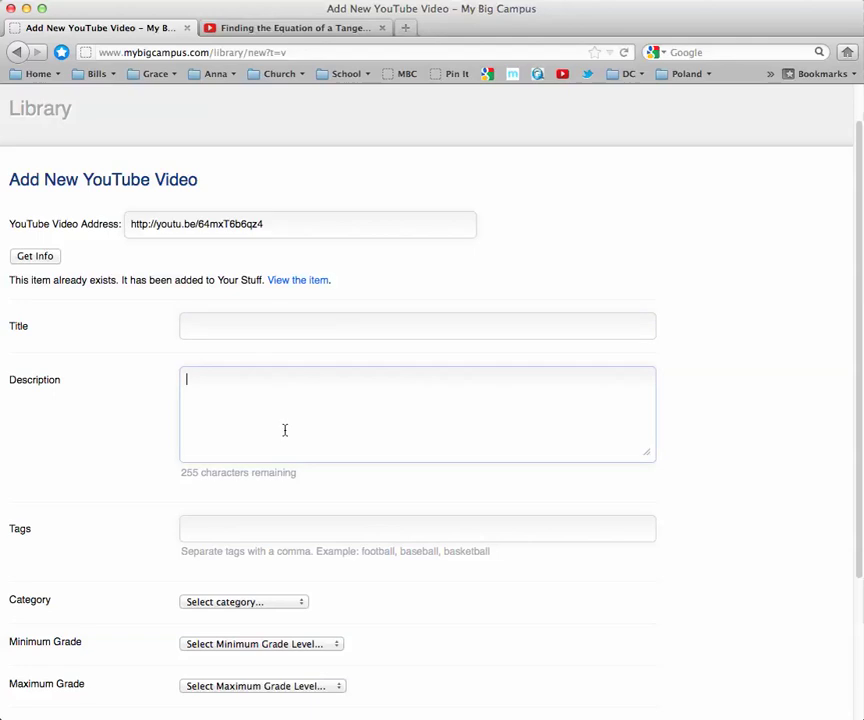
left_click(283, 518)
left_click(251, 601)
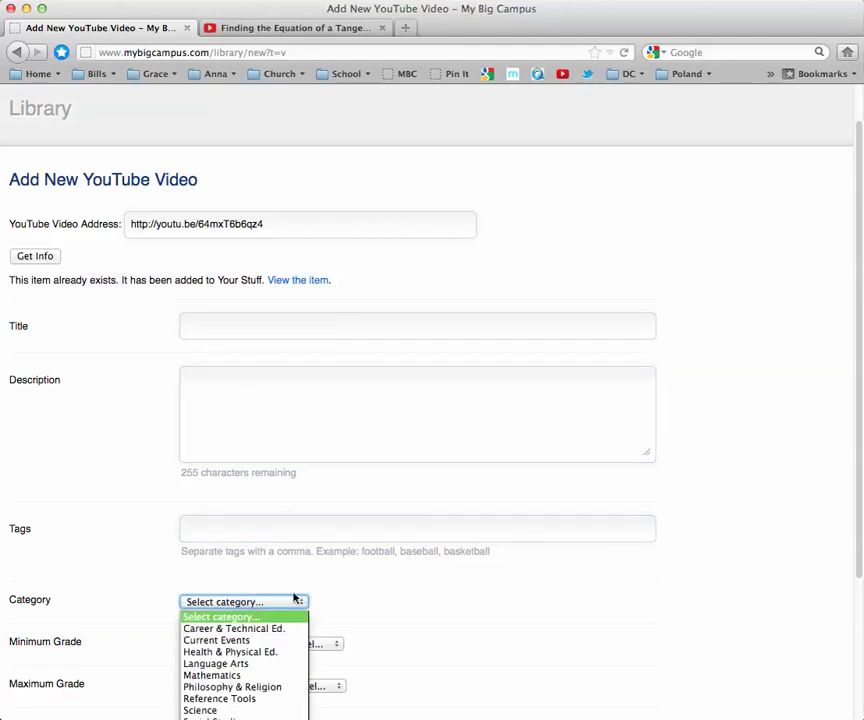
left_click(458, 598)
scroll(458, 598, "down", 3)
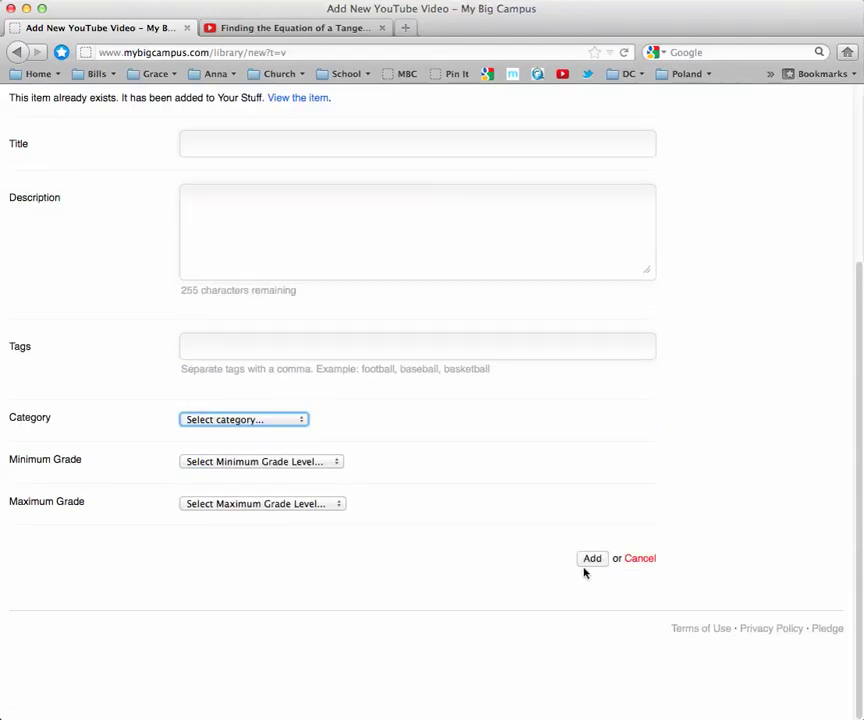
scroll(448, 554, "up", 4)
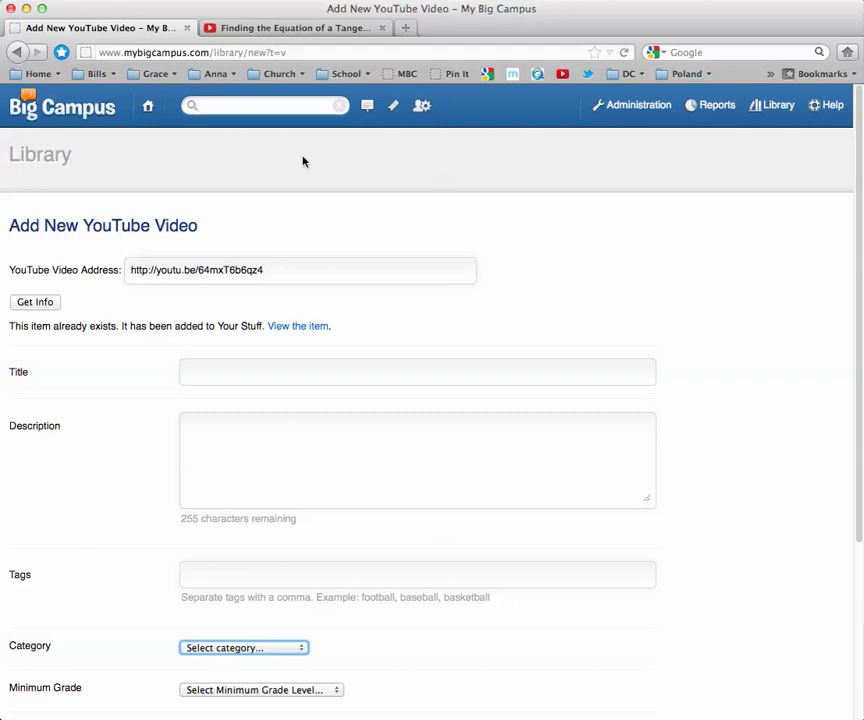
left_click(34, 101)
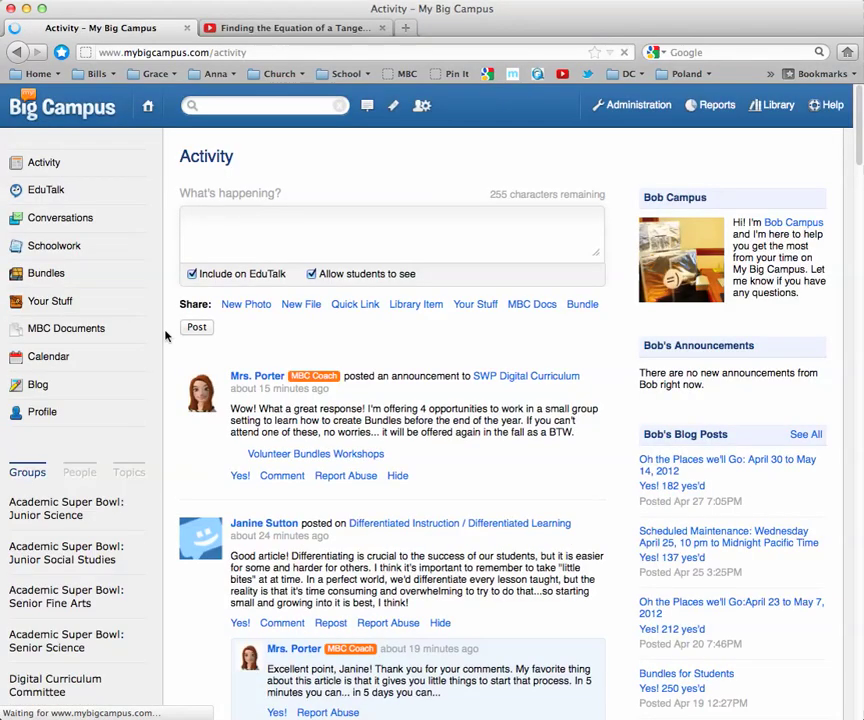
Step: In Your Stuff, choose Add > Website to bring up the new website form
left_click(54, 304)
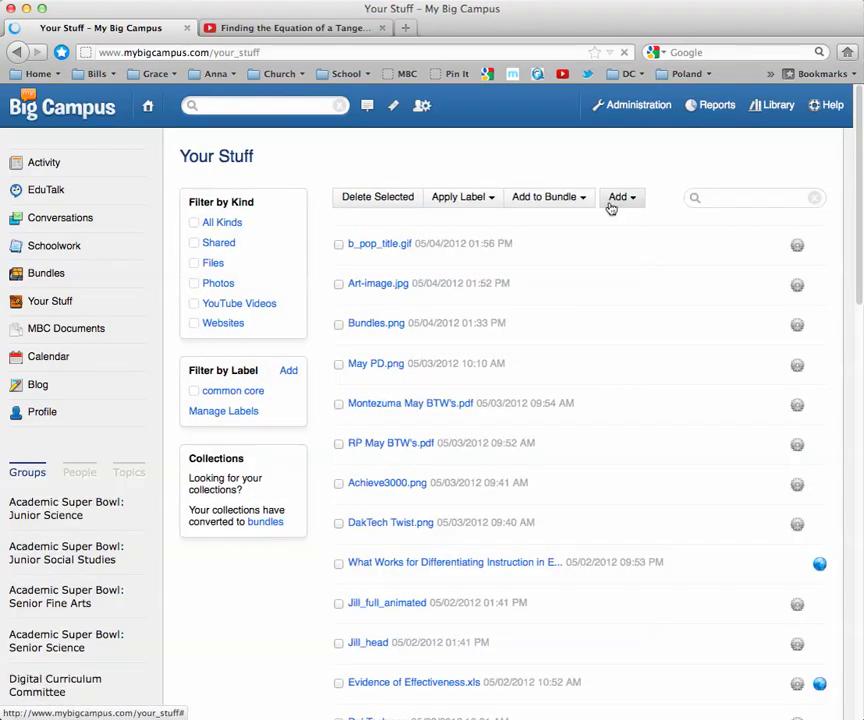
left_click(620, 199)
left_click(626, 259)
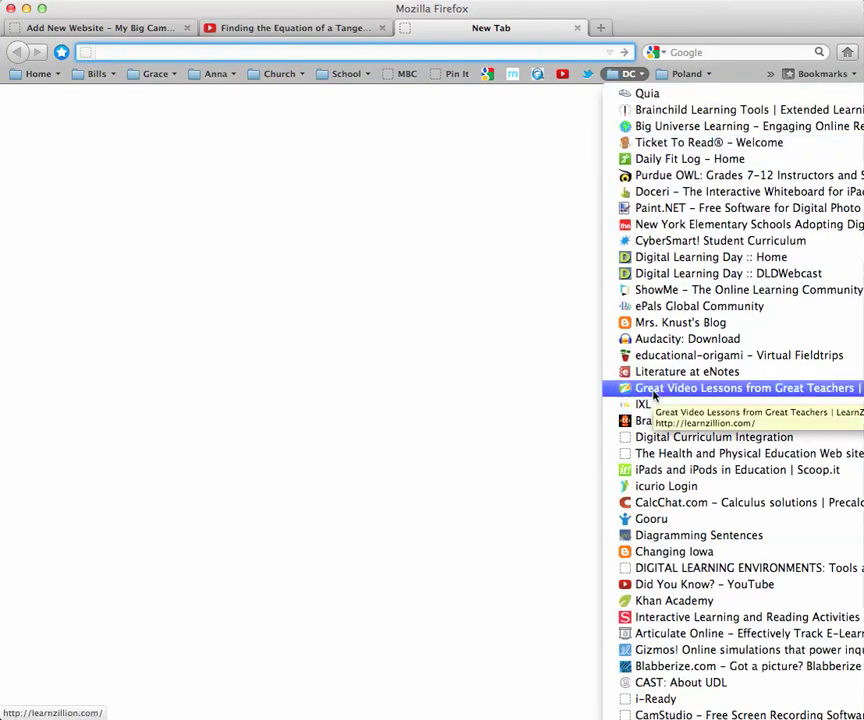
Step: Open LearnZillion from the bookmarks and copy its address, learnzillion.com
left_click(652, 392)
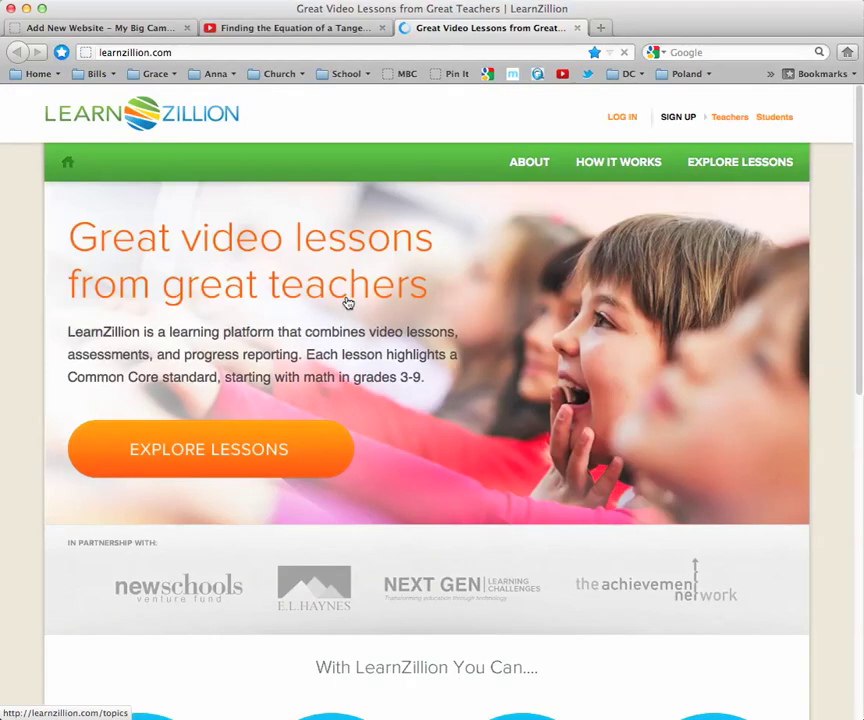
left_click(256, 53)
right_click(257, 55)
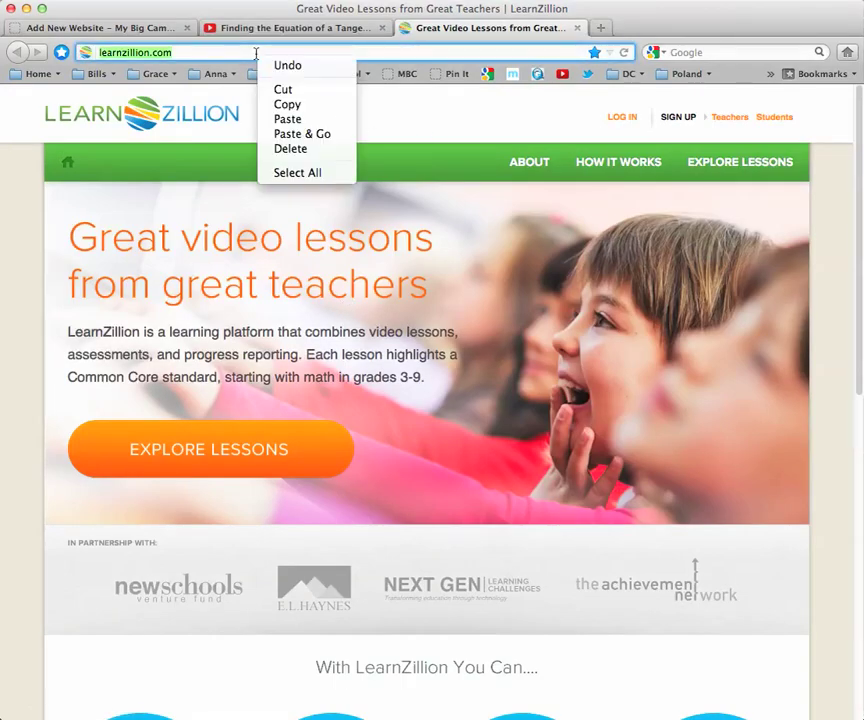
left_click(280, 104)
left_click(148, 29)
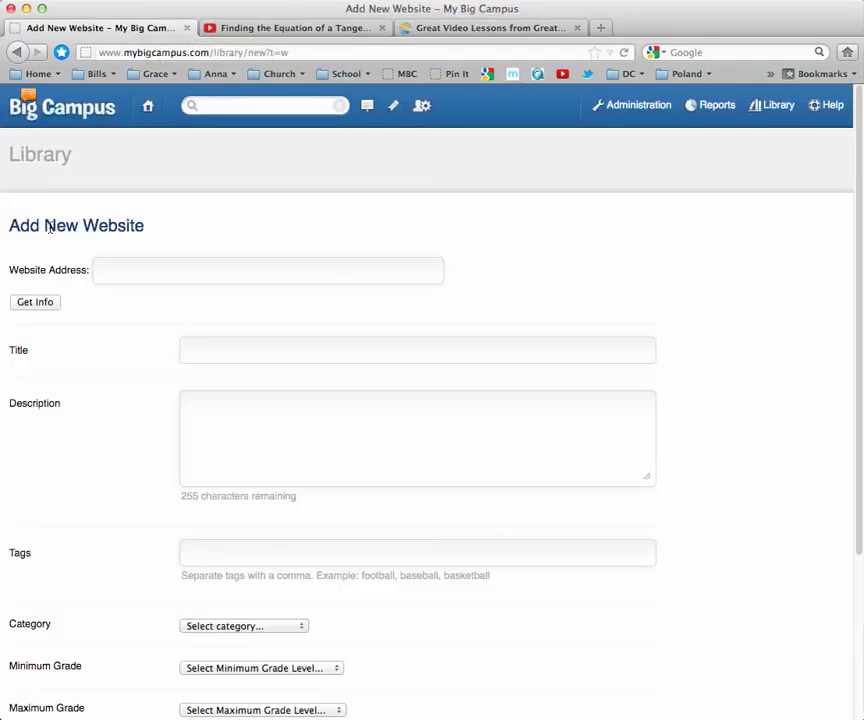
Step: Paste learnzillion.com into the Website Address field and fetch the site's title
left_click(184, 414)
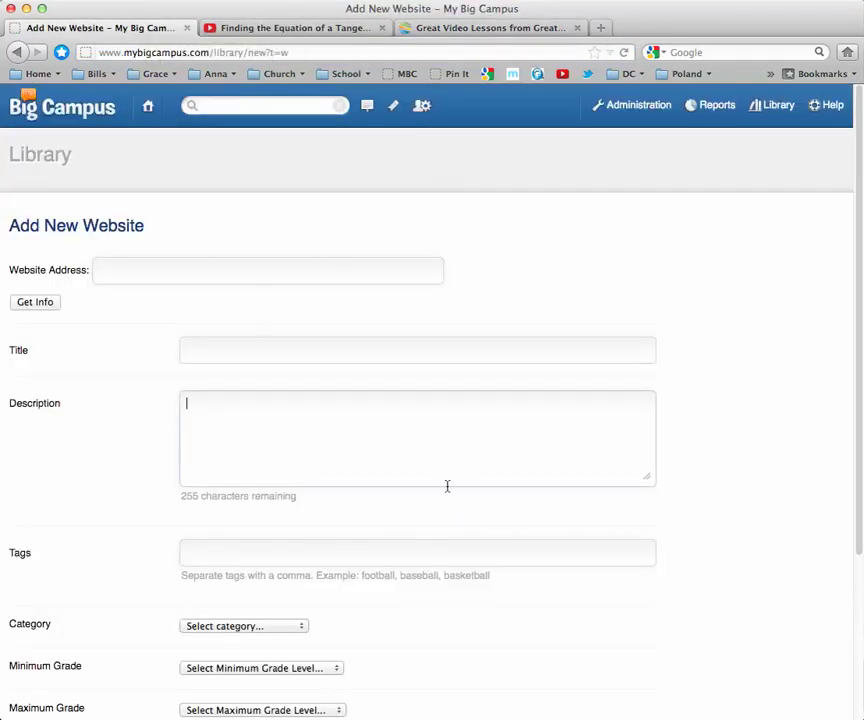
left_click(127, 268)
right_click(127, 269)
left_click(158, 338)
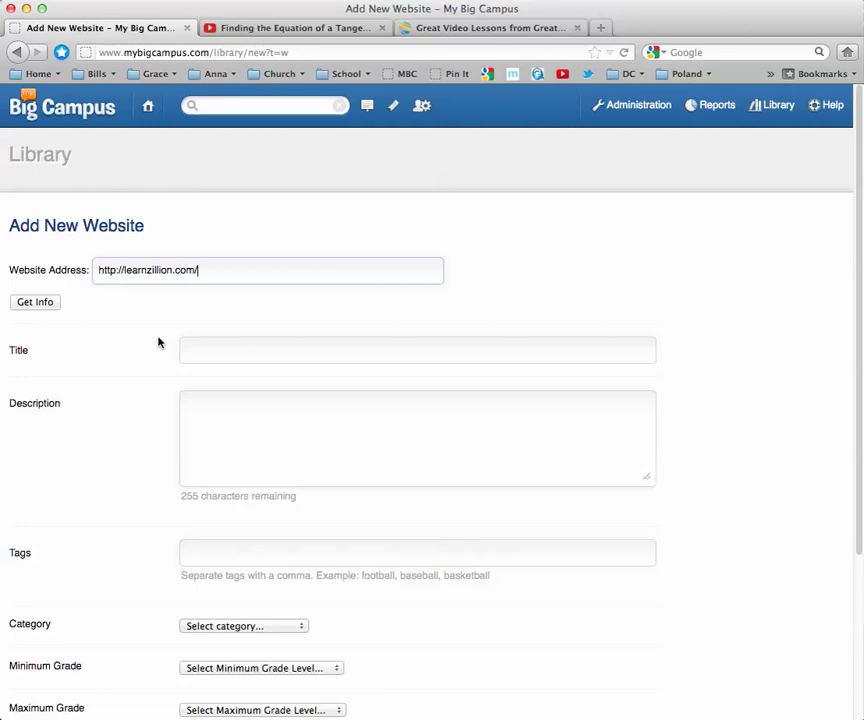
left_click(35, 304)
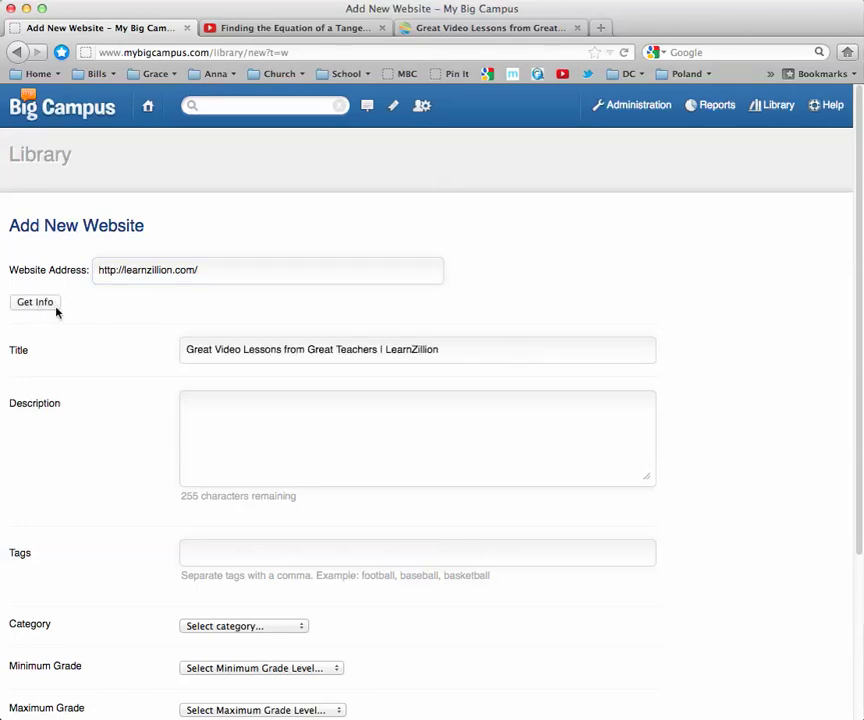
Step: Check the Description and Category fields unchanged, then return to the Activity page
left_click(302, 420)
scroll(302, 422, "down", 3)
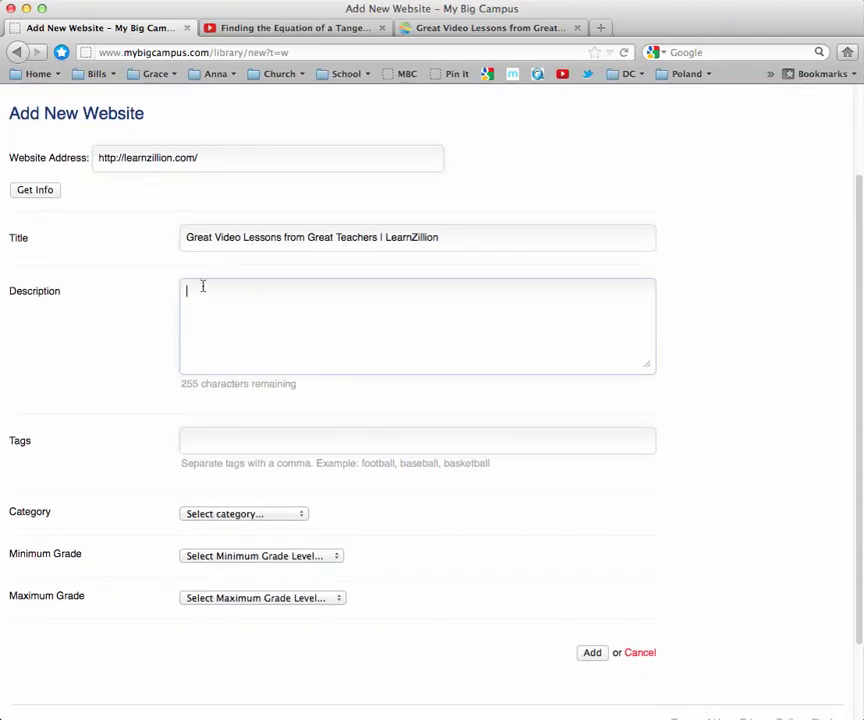
left_click(218, 517)
left_click(218, 517)
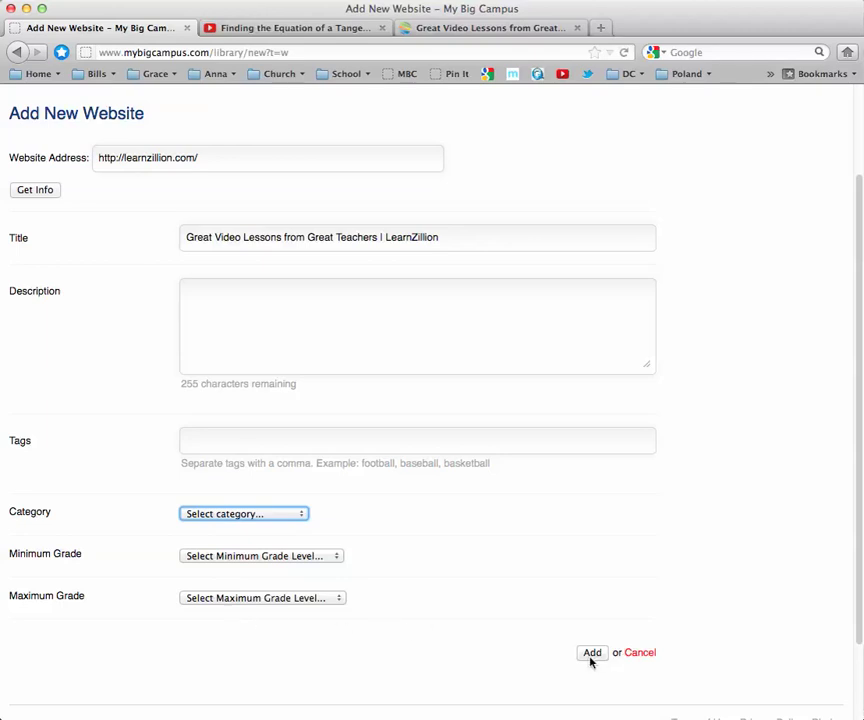
scroll(463, 639, "up", 3)
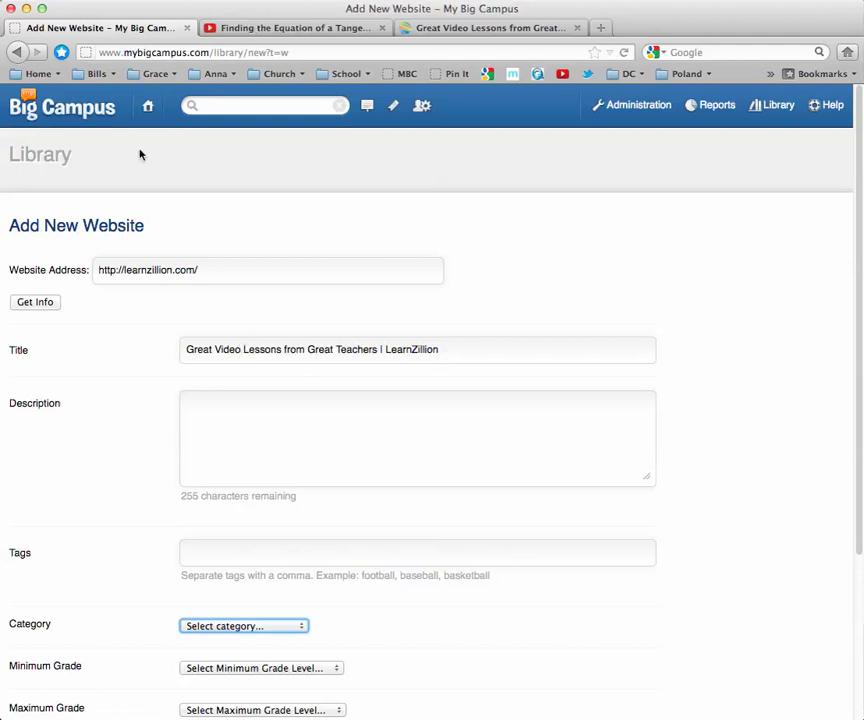
left_click(105, 106)
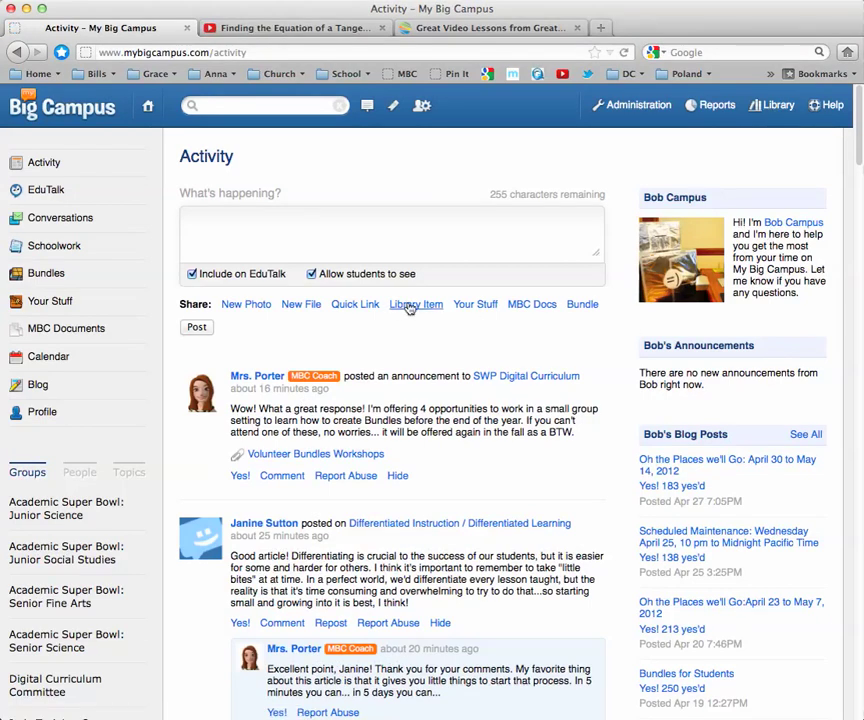
Step: Under Share, pick Your Stuff, then switch to searching Library Items
left_click(475, 305)
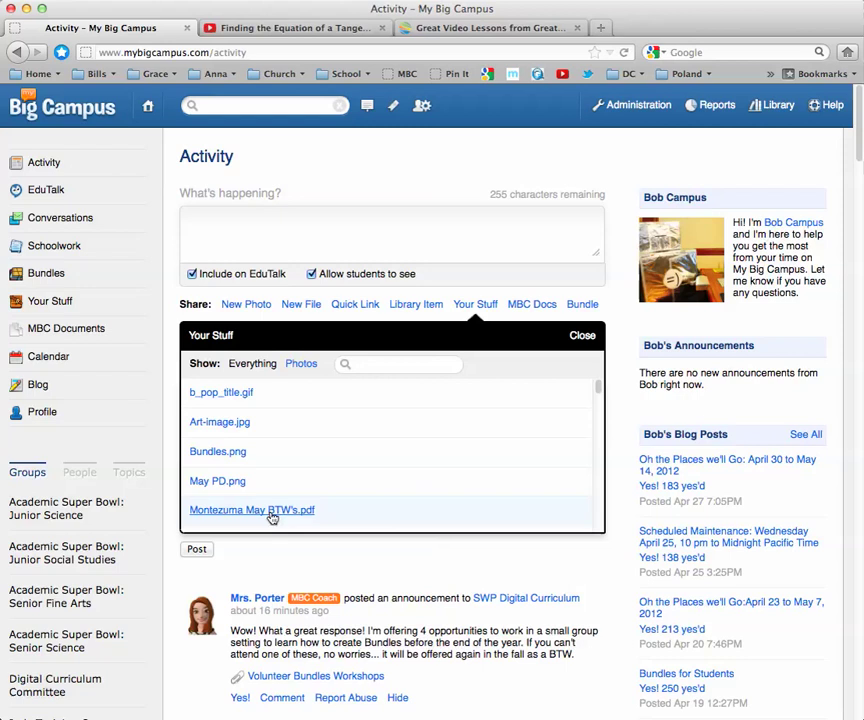
left_click(376, 365)
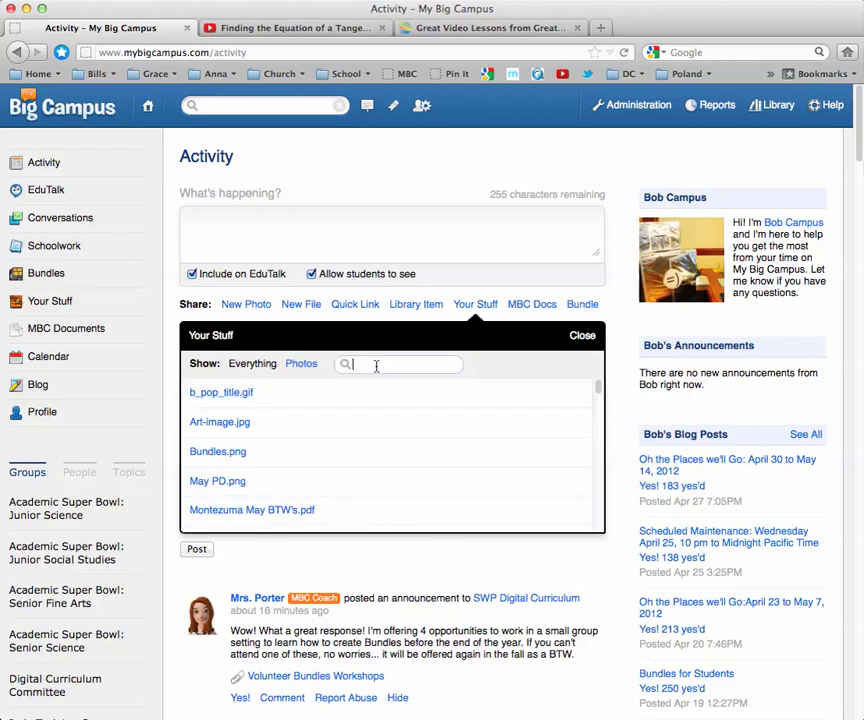
left_click(415, 305)
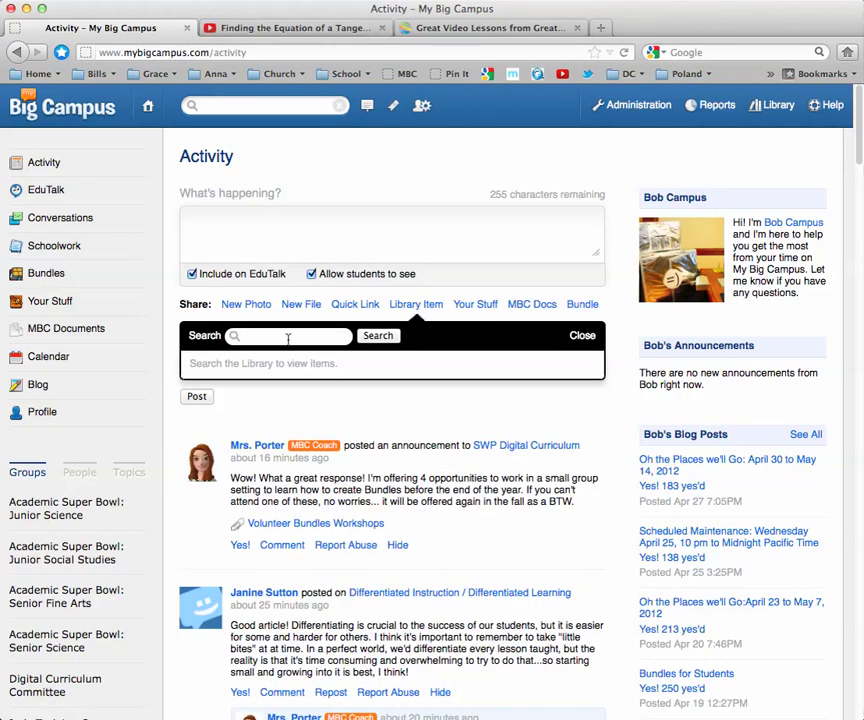